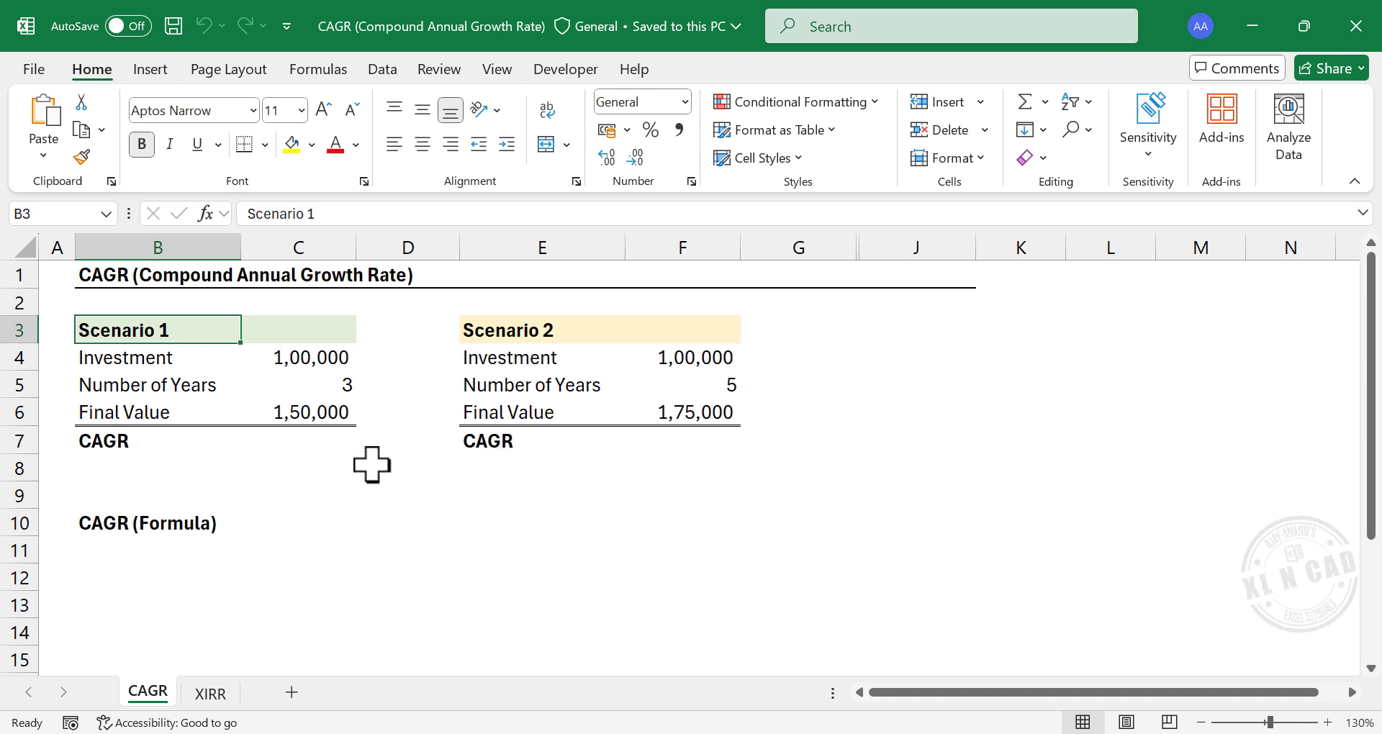
Calculate Scenario 1's CAGR in C7 with =RRI(C5,C4,C6) and format it as a percentage with two decimals.
{"action": "left_click", "coordinate": [318, 440]}
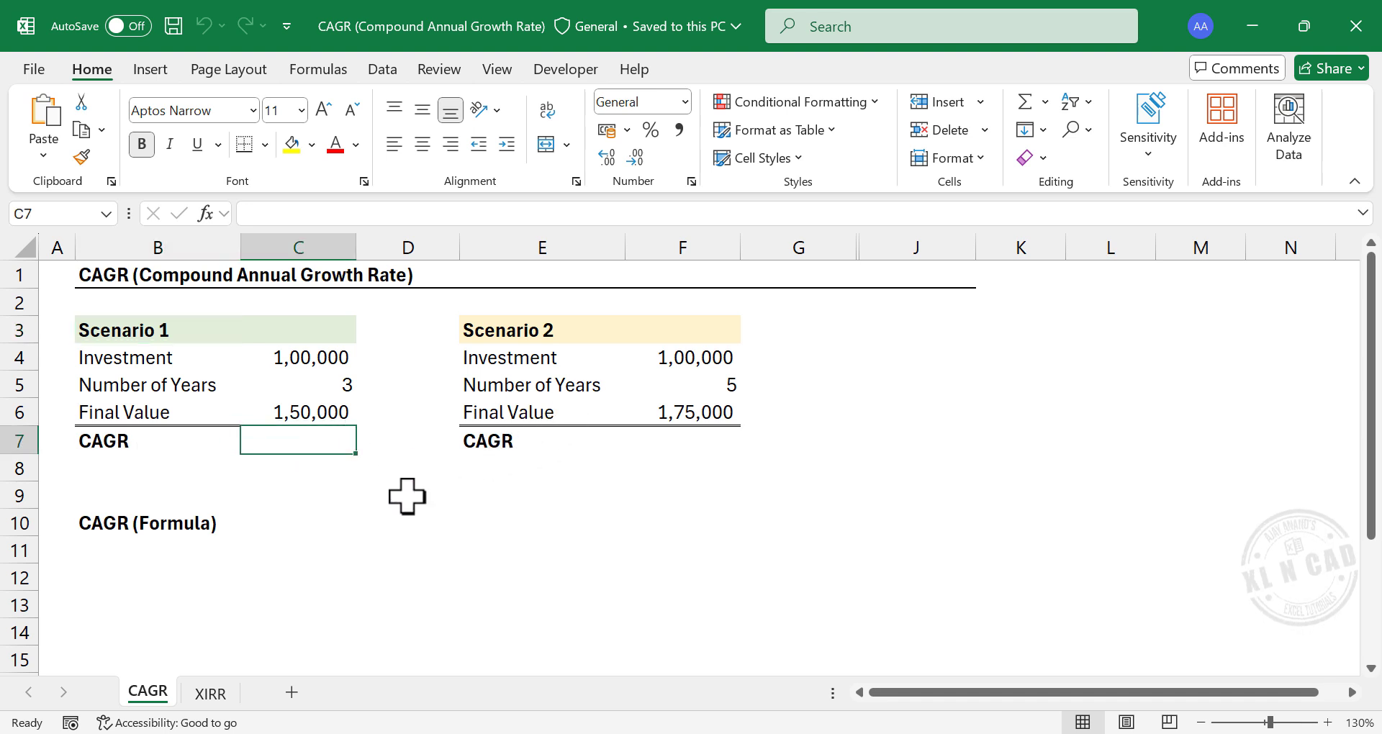
{"action": "type", "text": "="}
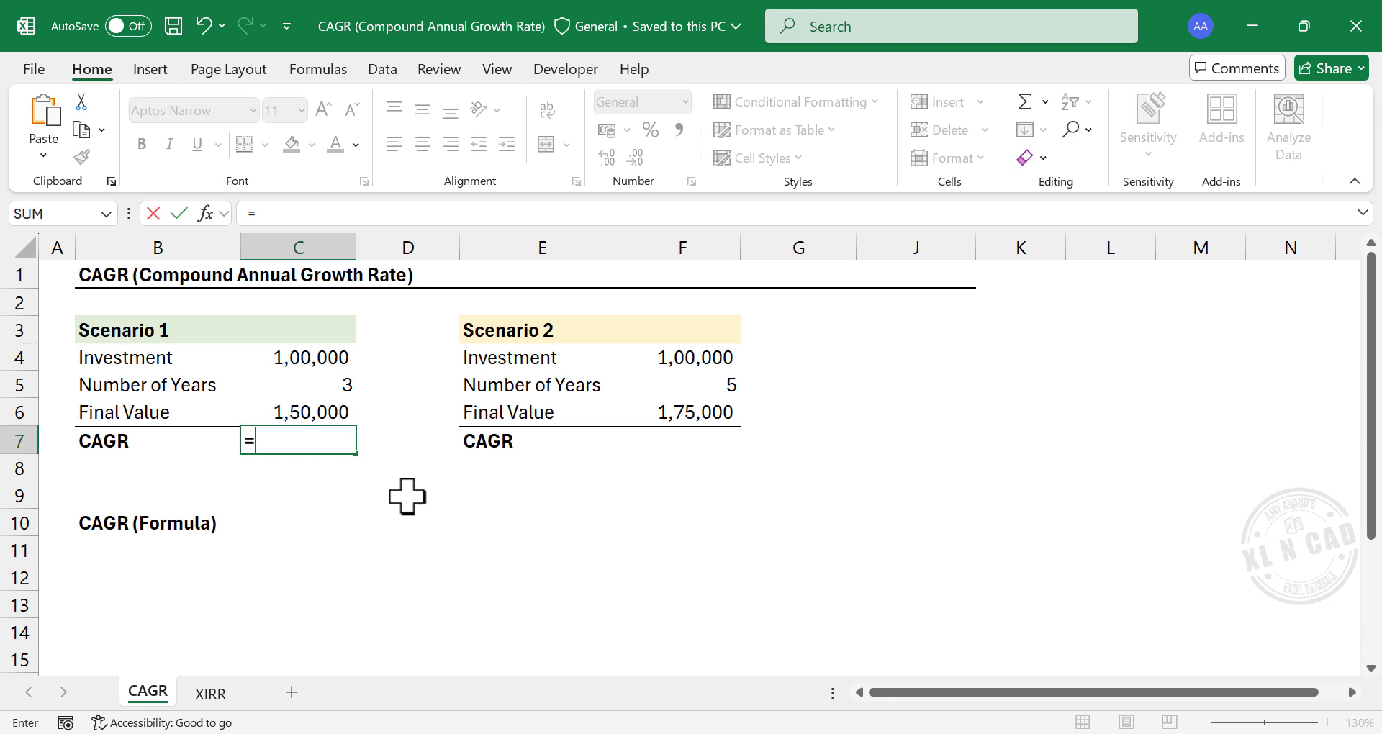
{"action": "type", "text": "RRI"}
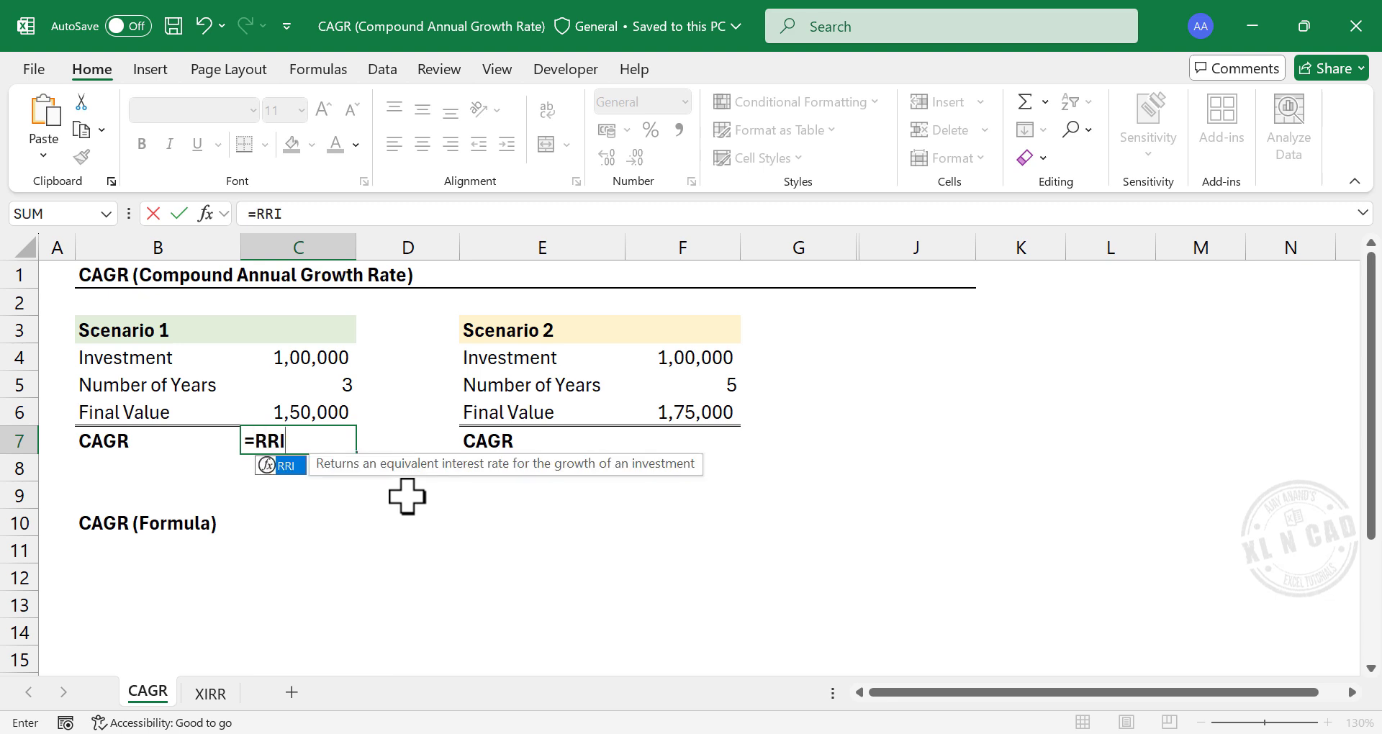
{"action": "type", "text": "("}
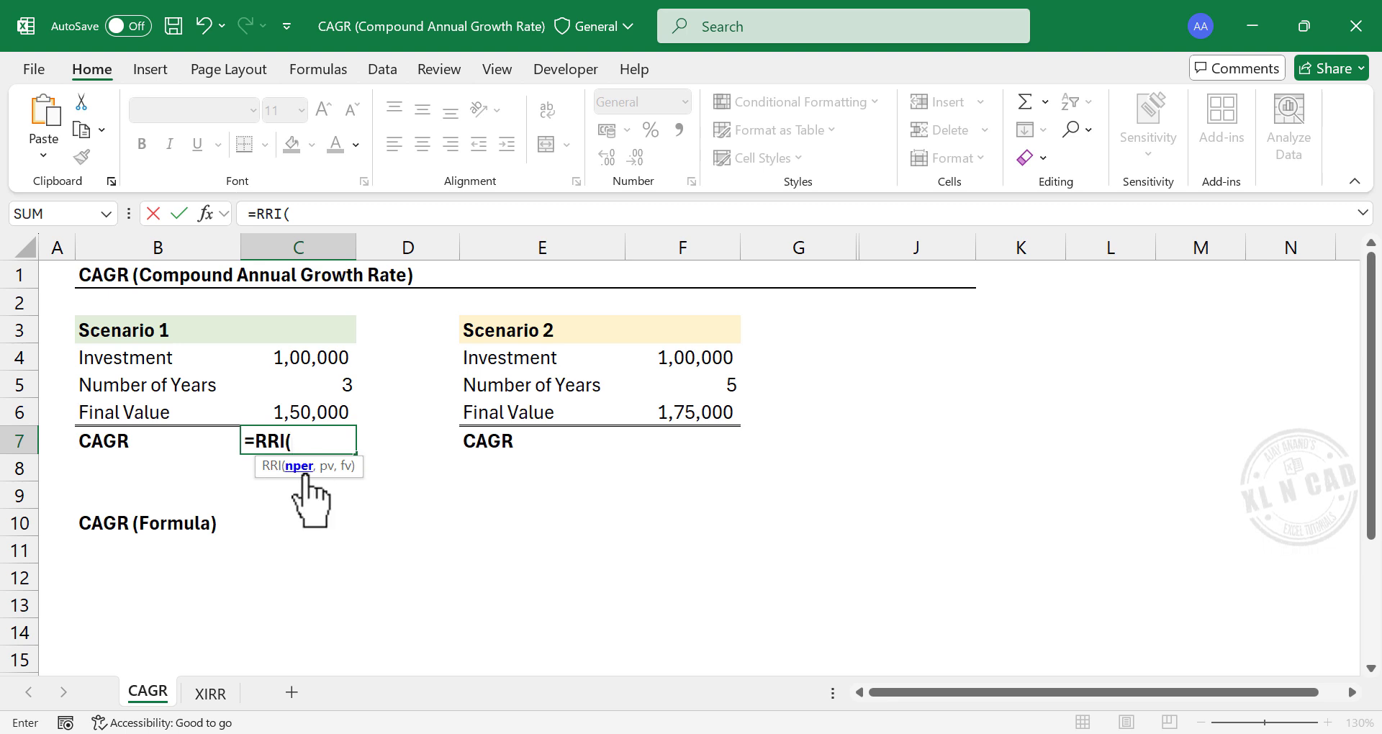
{"action": "left_click", "coordinate": [313, 389]}
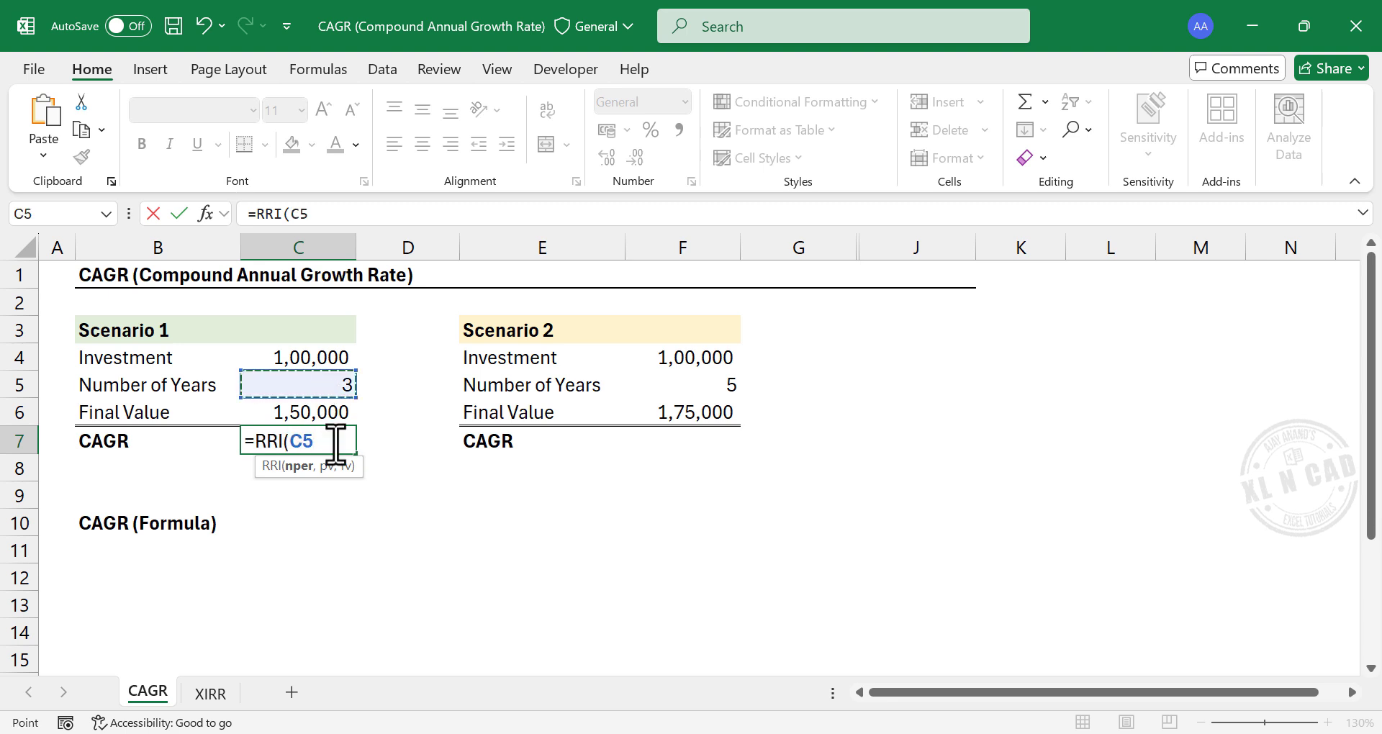
{"action": "type", "text": ","}
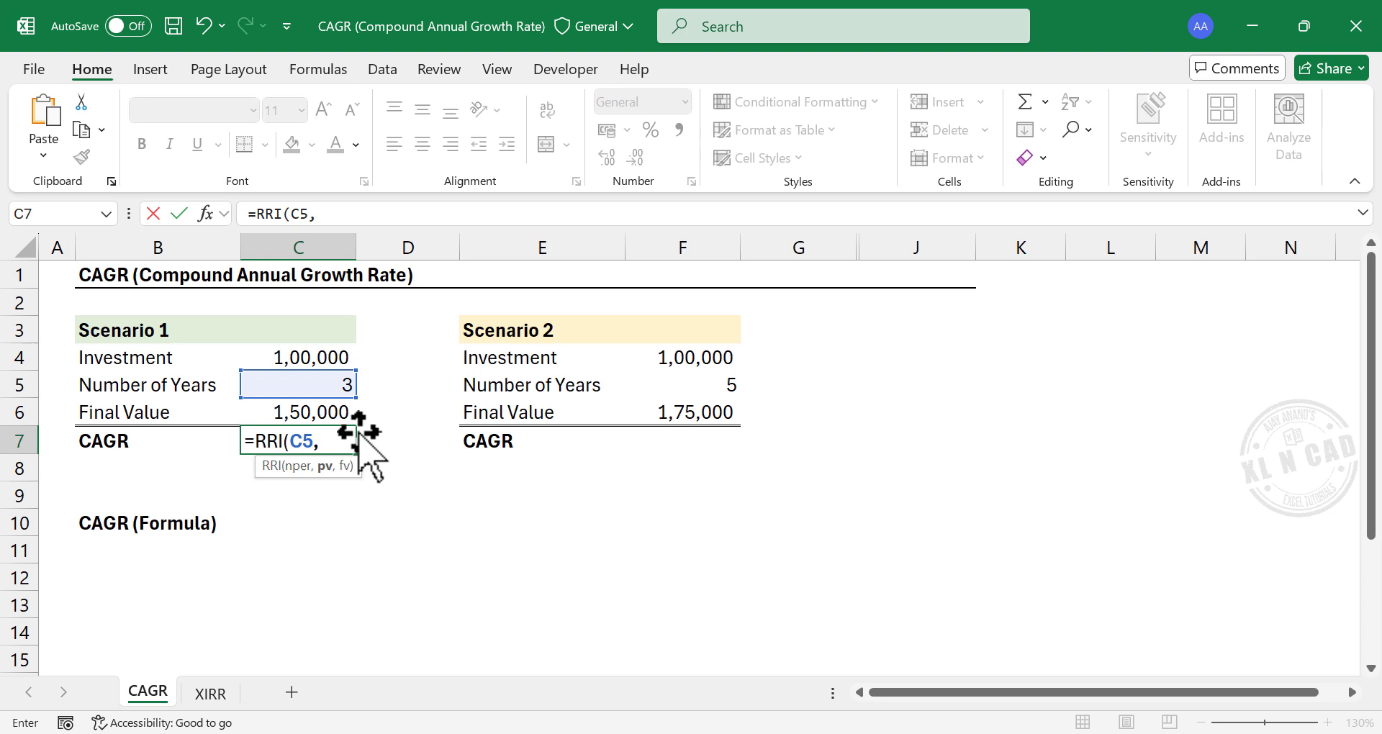
{"action": "left_click", "coordinate": [258, 355]}
{"action": "type", "text": ","}
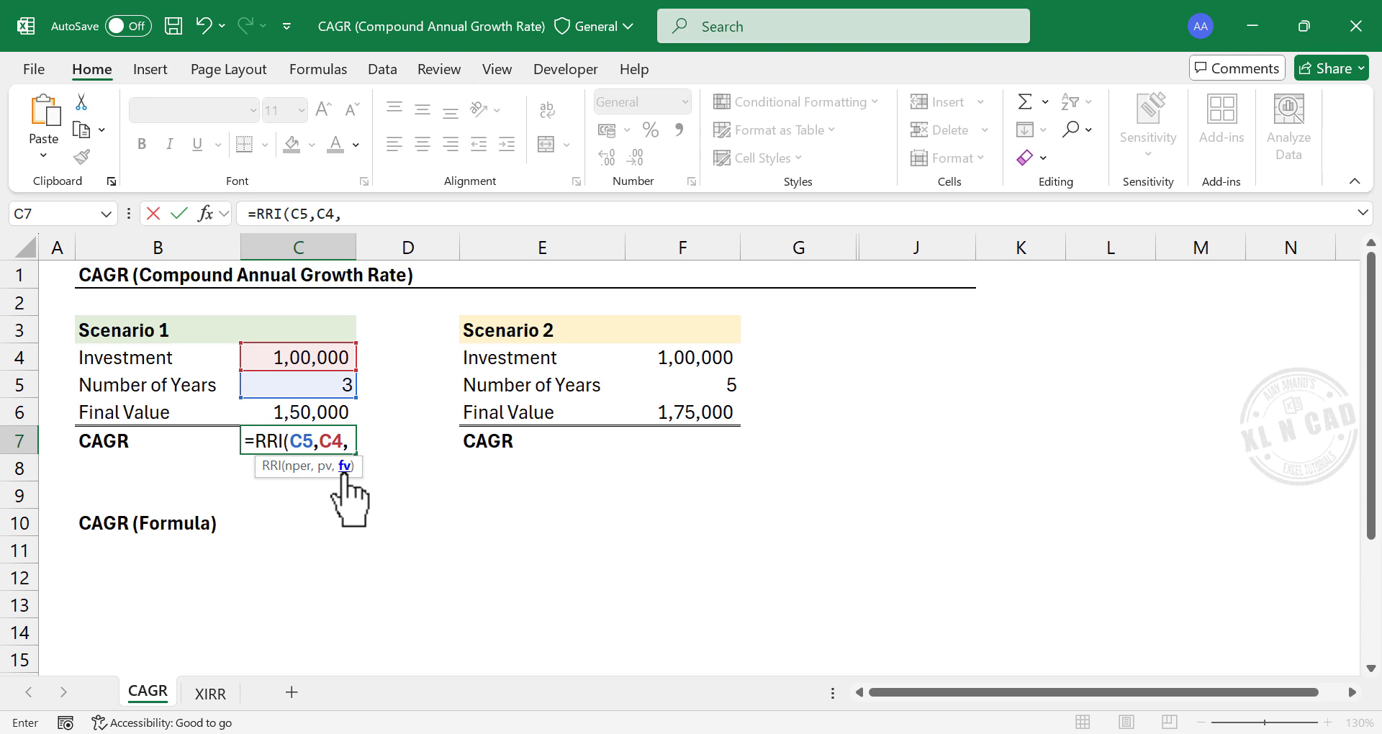
{"action": "left_click", "coordinate": [261, 412]}
{"action": "type", "text": ")"}
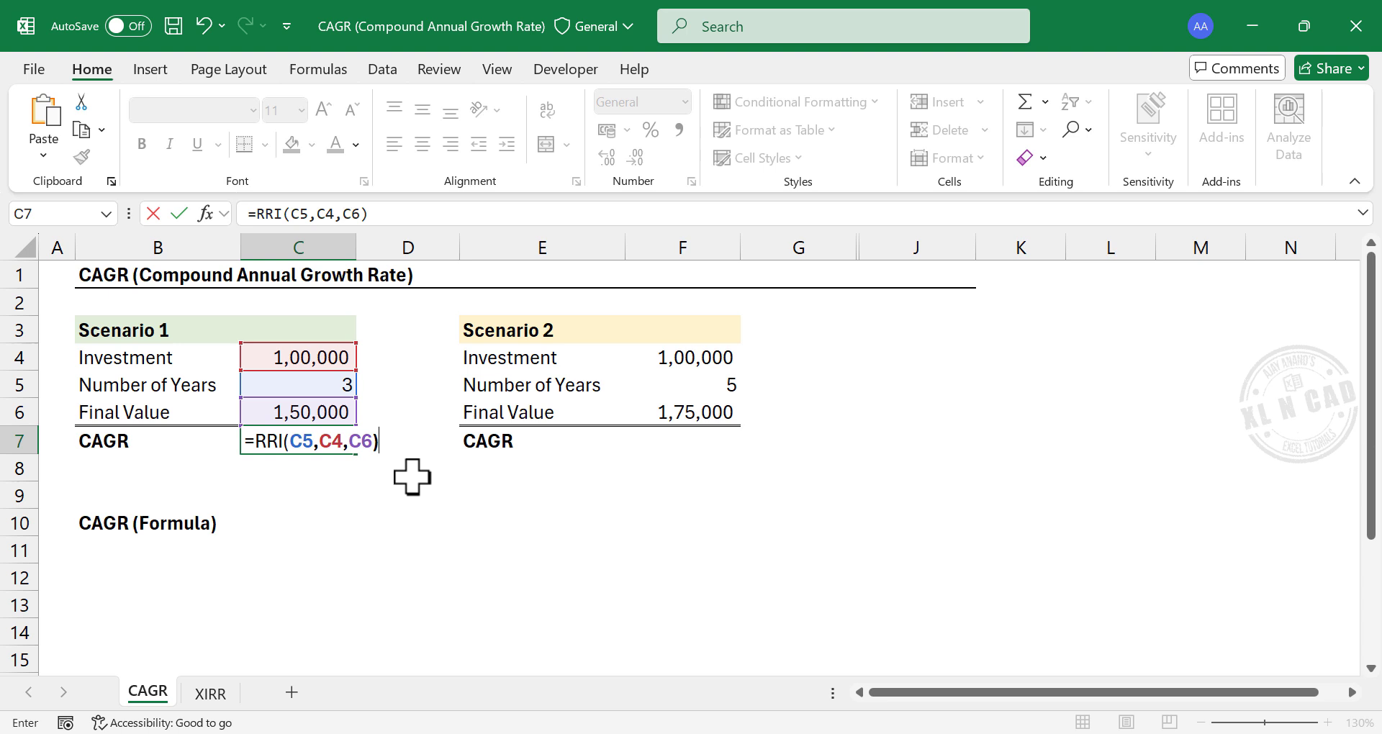
{"action": "key", "text": "Return"}
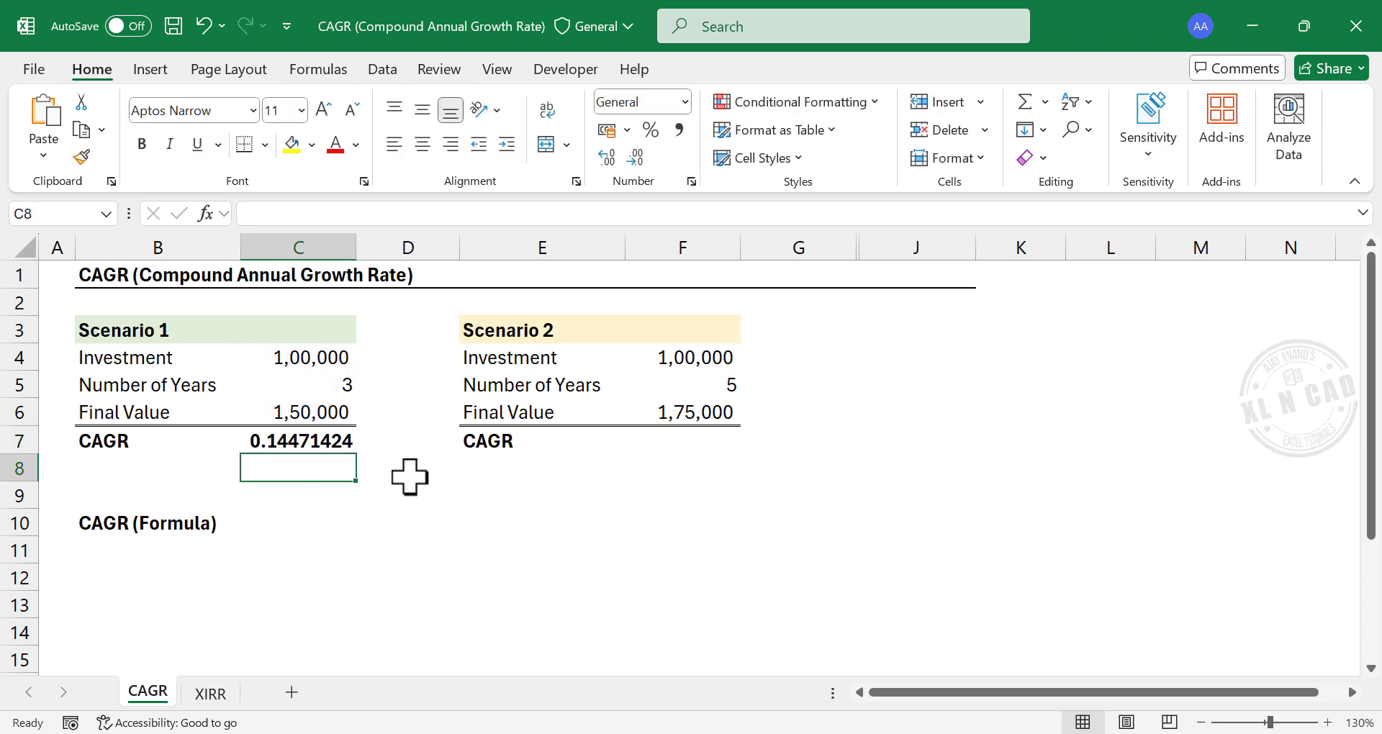
{"action": "left_click", "coordinate": [303, 442]}
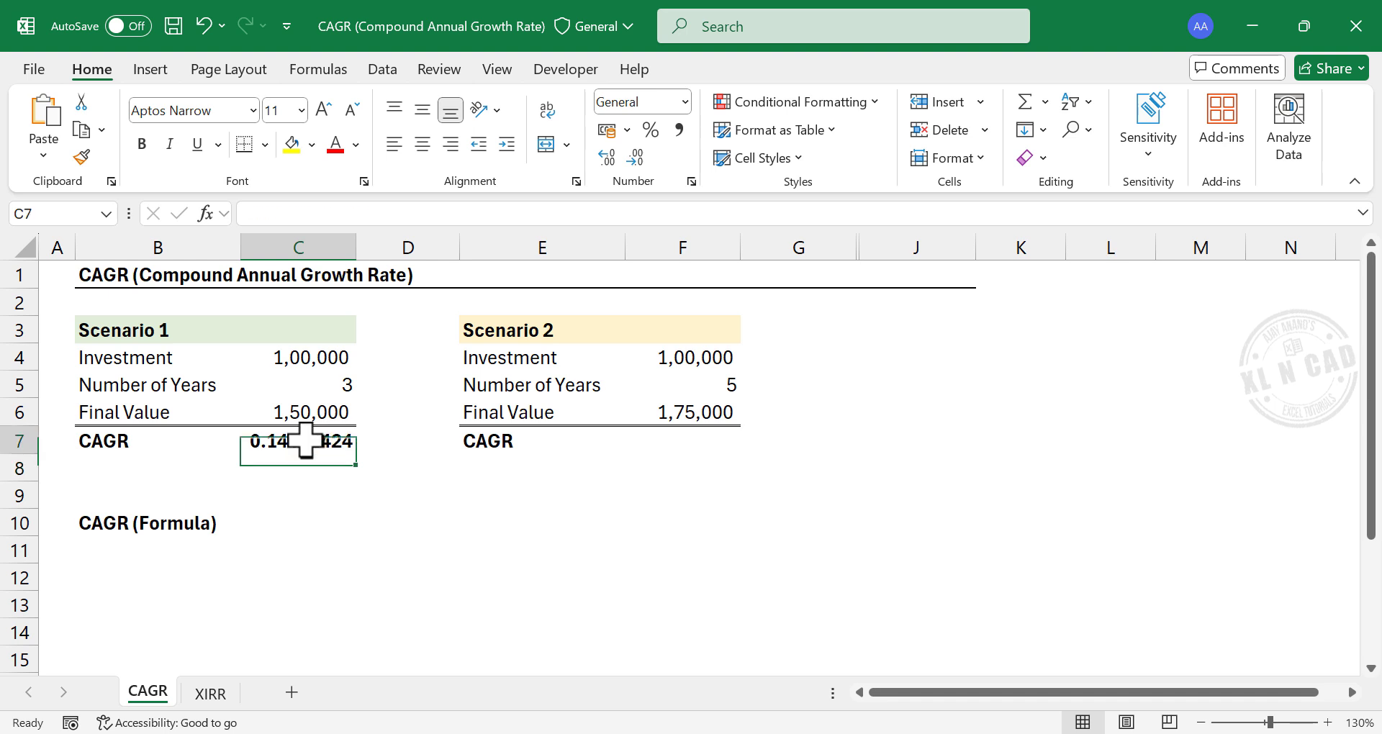
{"action": "left_click", "coordinate": [654, 132]}
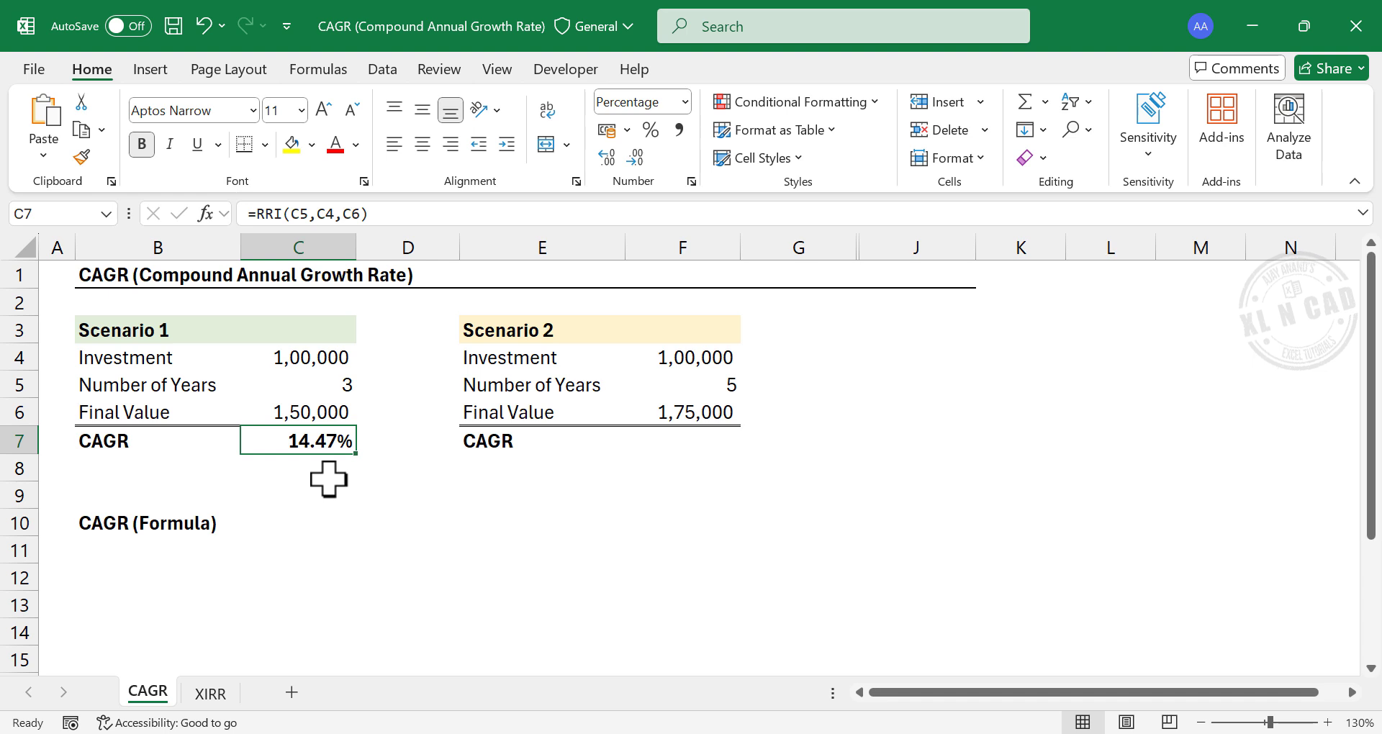
Calculate Scenario 2's CAGR in F7 with the formula =RRI(F5,F4,F6).
{"action": "left_click", "coordinate": [701, 441]}
{"action": "type", "text": "="}
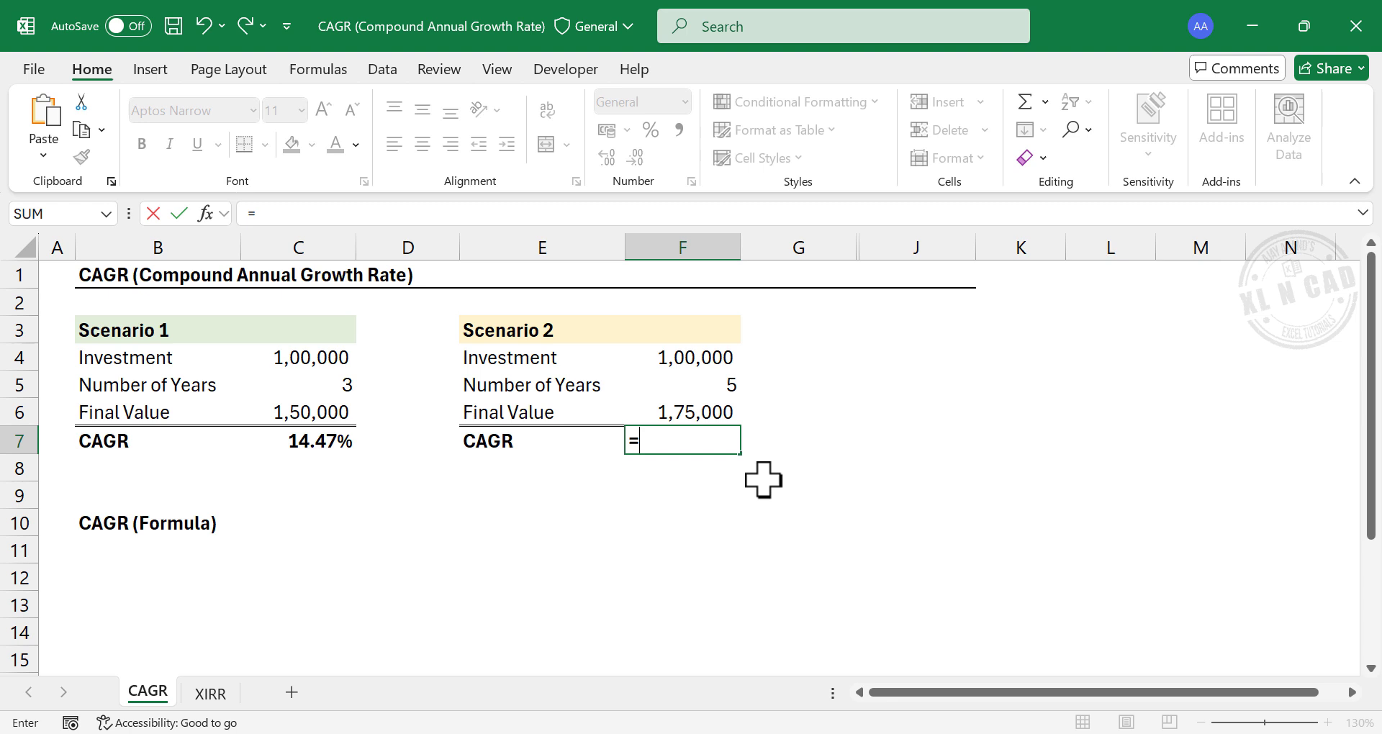
{"action": "type", "text": "RRI"}
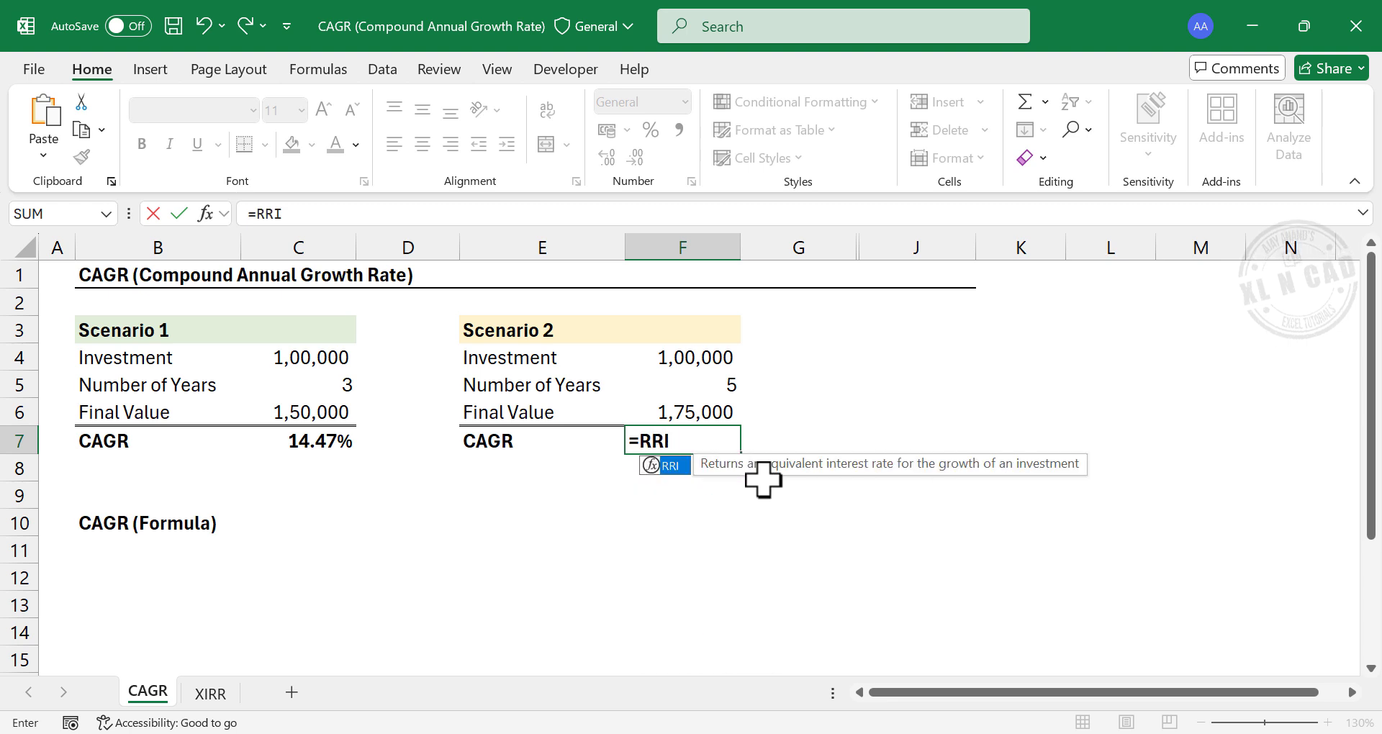
{"action": "type", "text": "("}
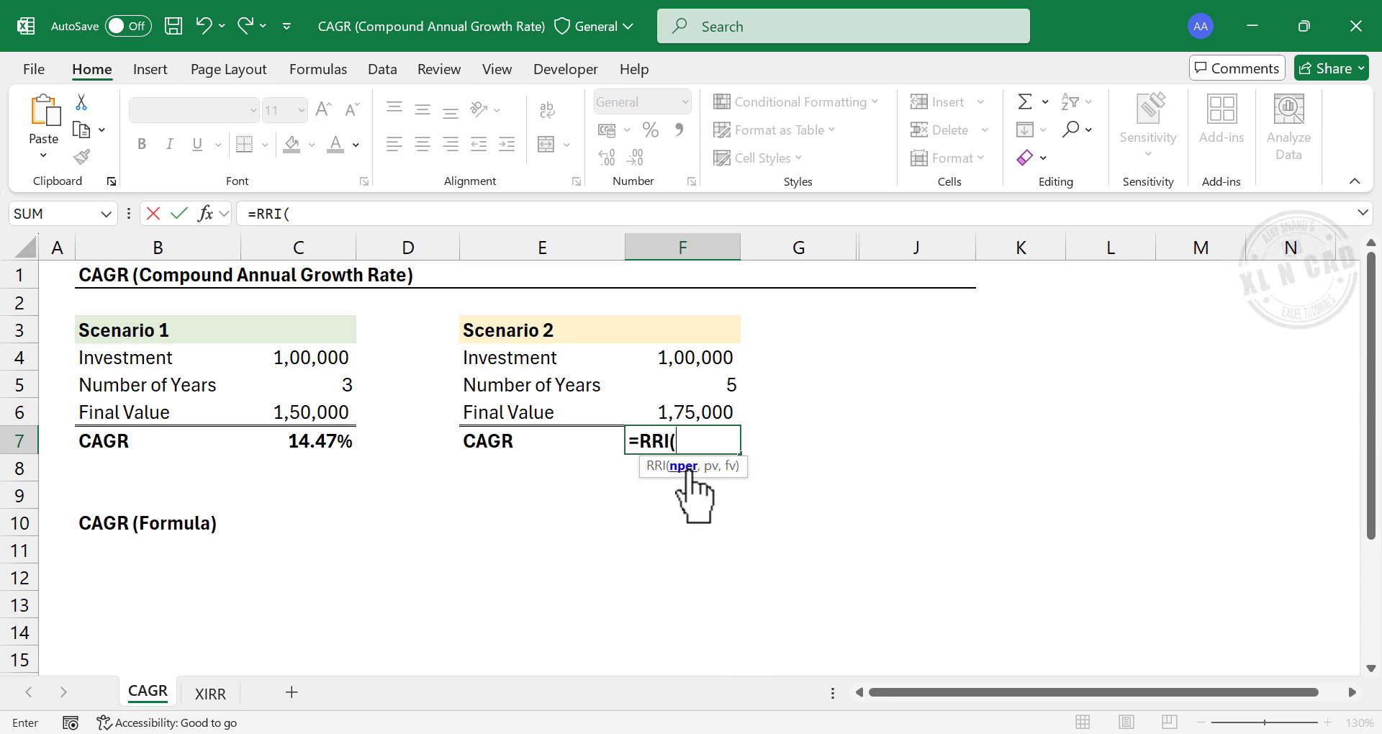
{"action": "left_click", "coordinate": [698, 383]}
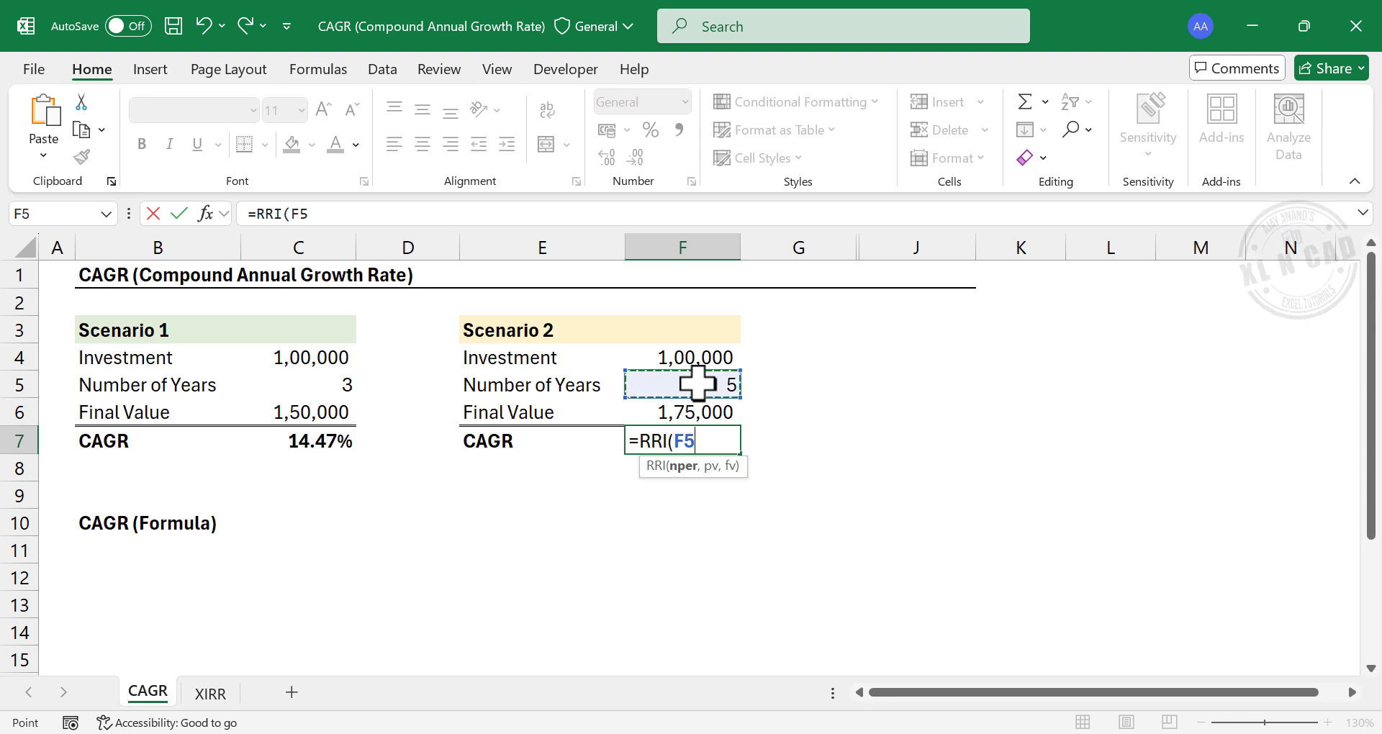
{"action": "type", "text": ","}
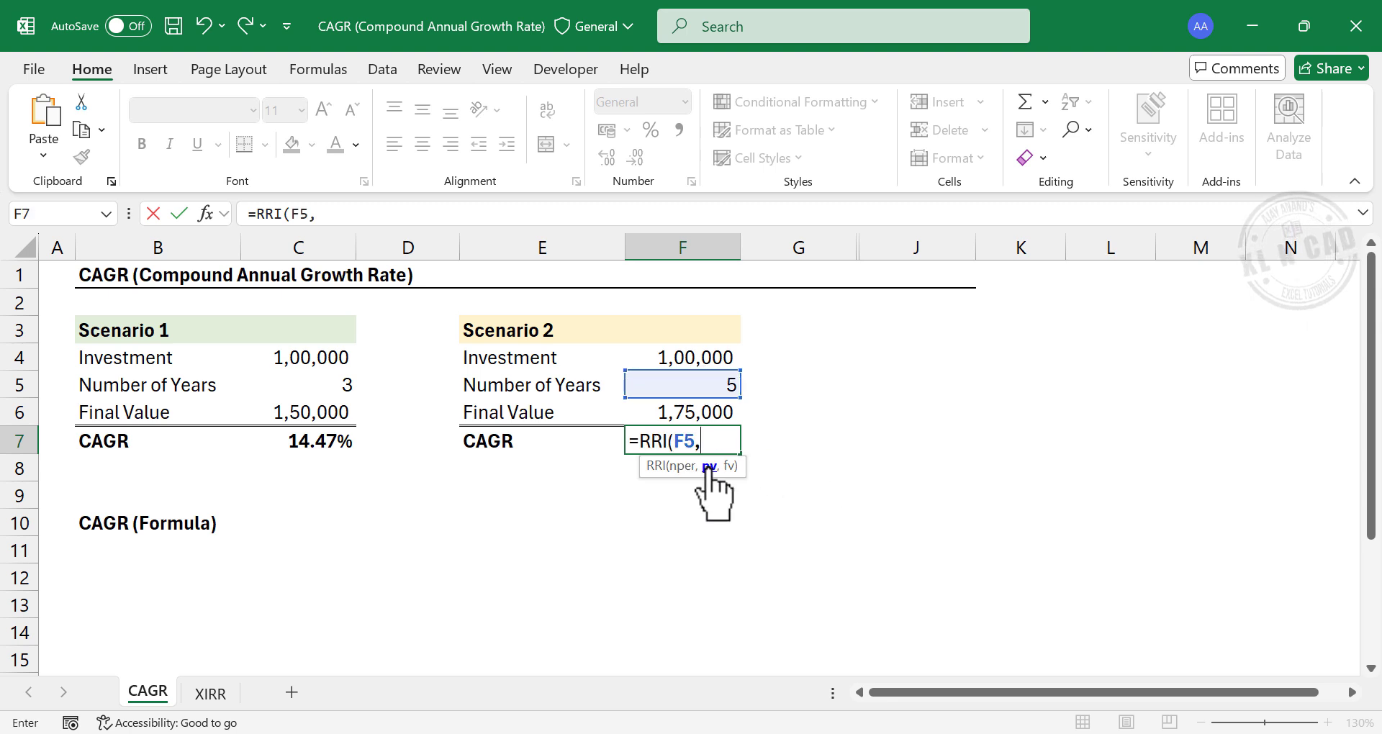
{"action": "left_click", "coordinate": [650, 352]}
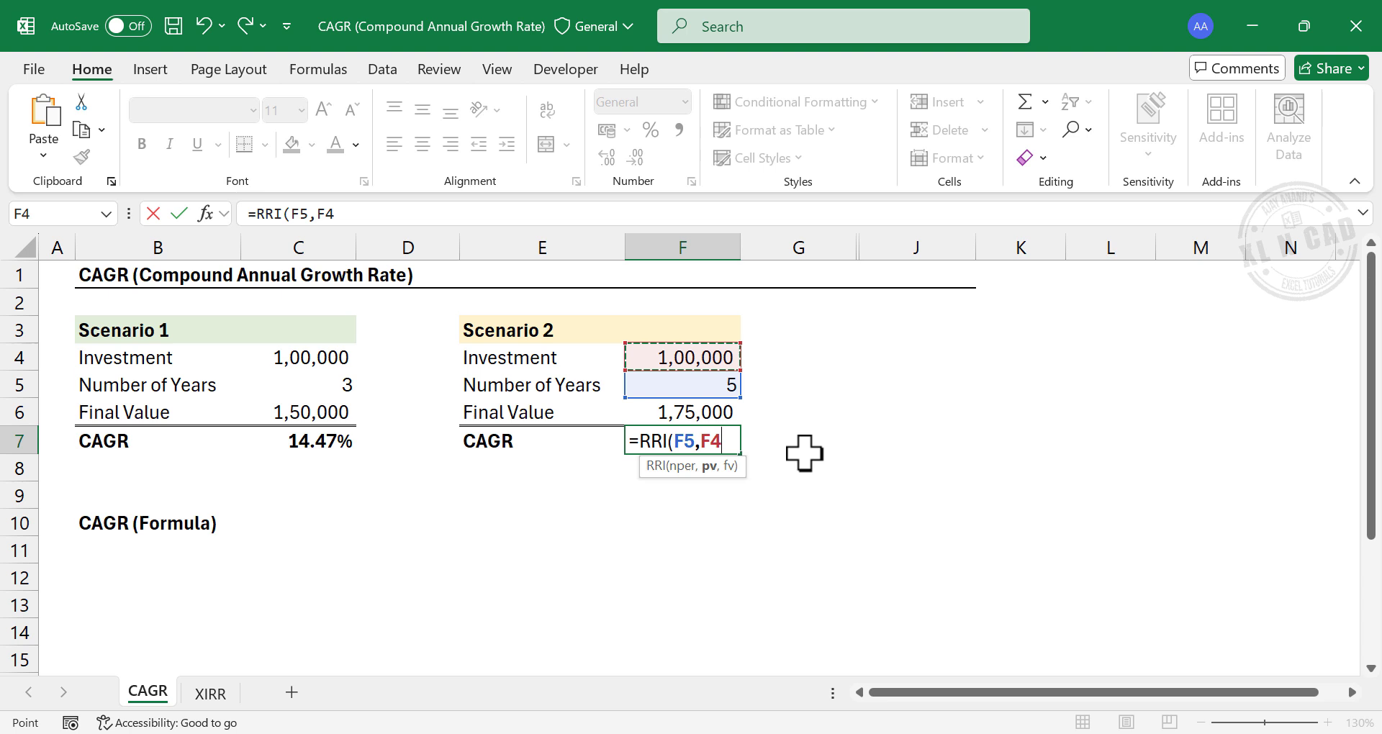
{"action": "type", "text": ","}
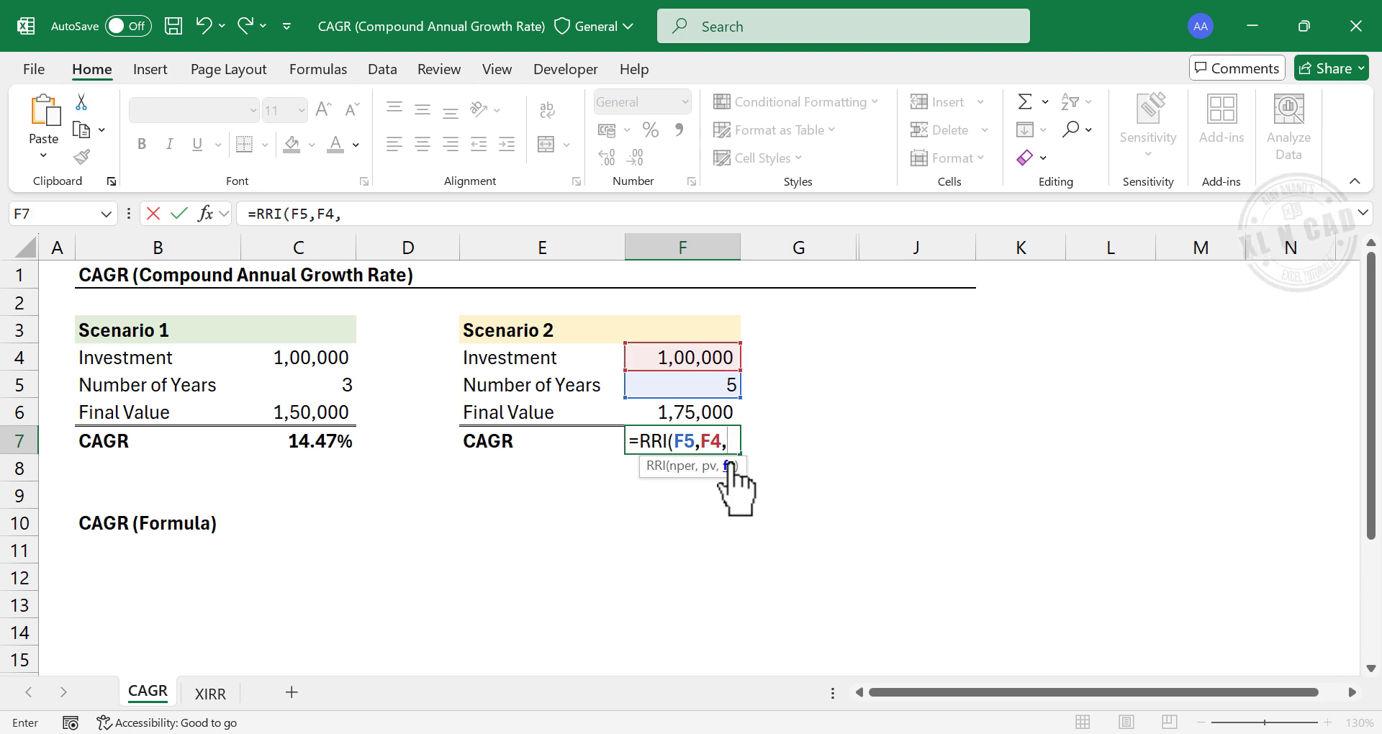
{"action": "left_click", "coordinate": [659, 411]}
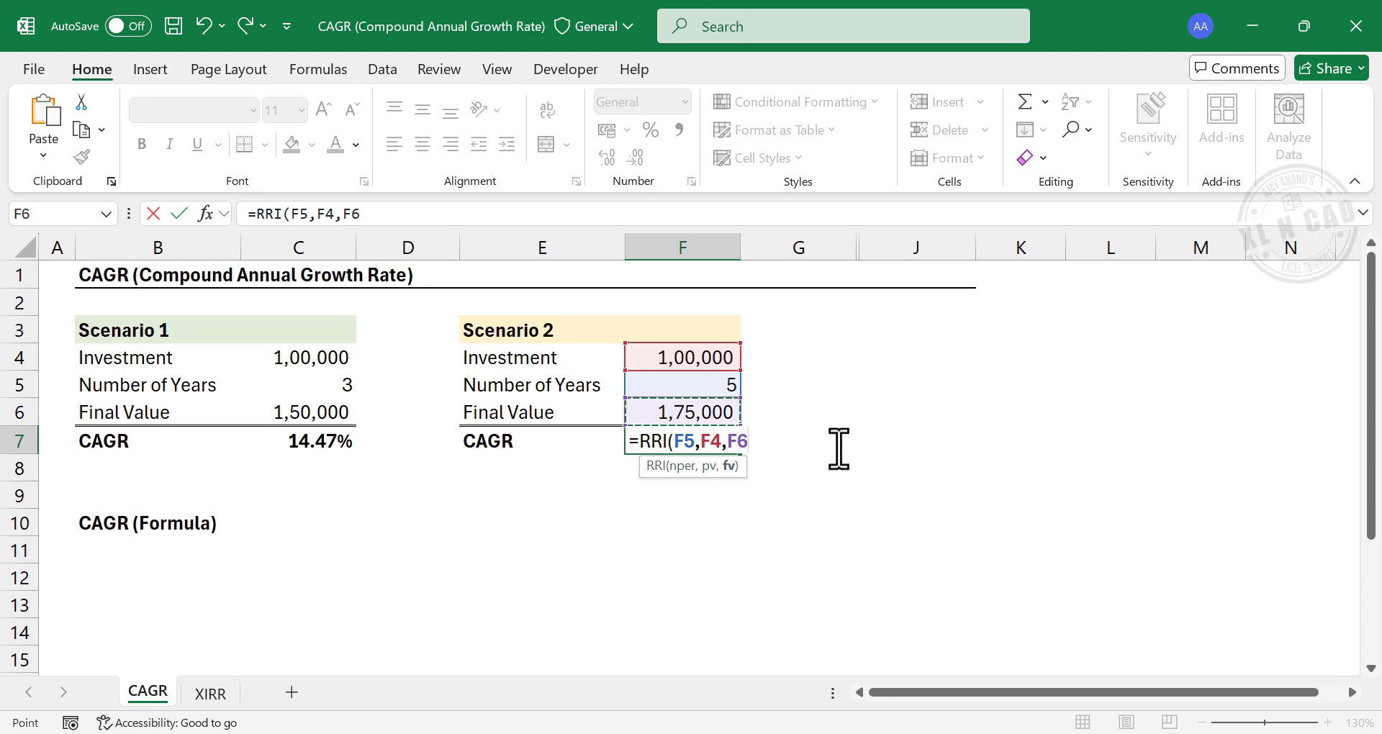
{"action": "type", "text": ")"}
{"action": "key", "text": "Return"}
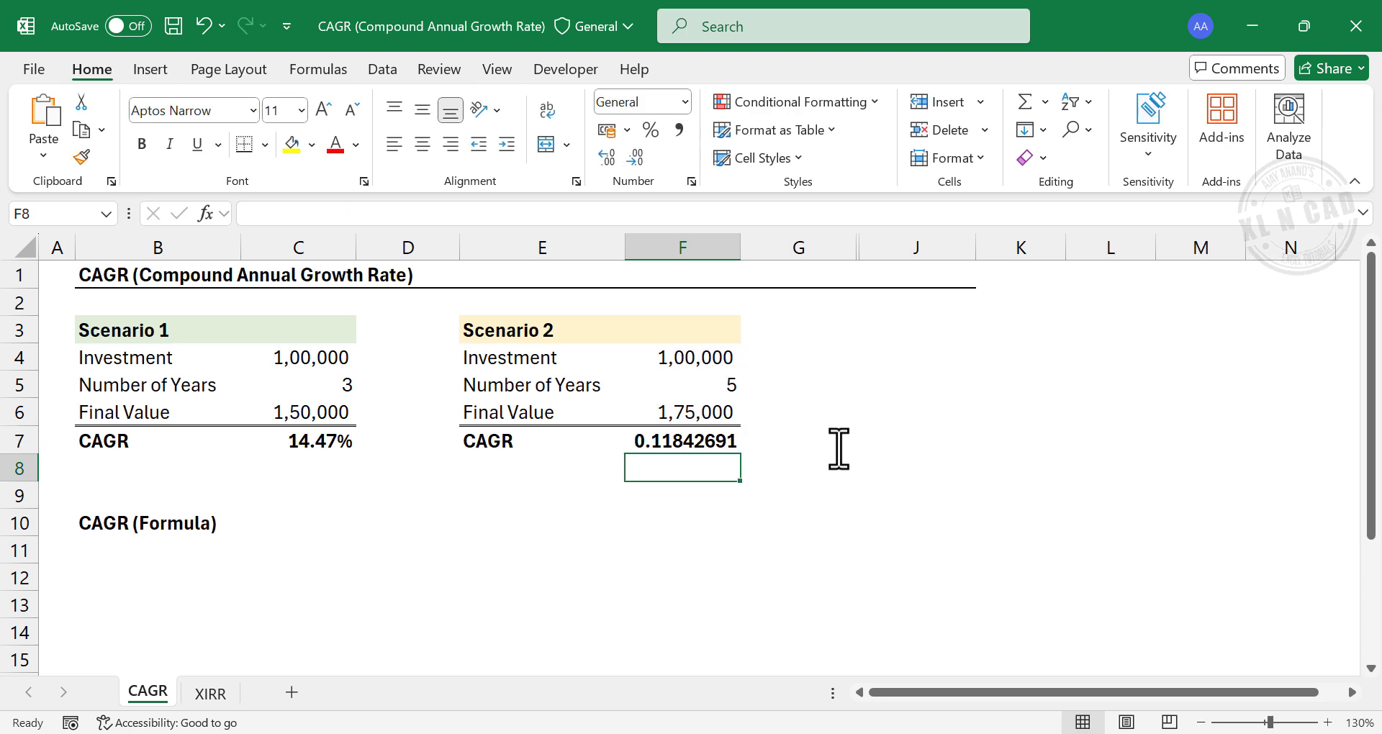
Format Scenario 2's CAGR in F7 as a percentage with two decimal places.
{"action": "left_click", "coordinate": [716, 441]}
{"action": "left_click", "coordinate": [650, 131]}
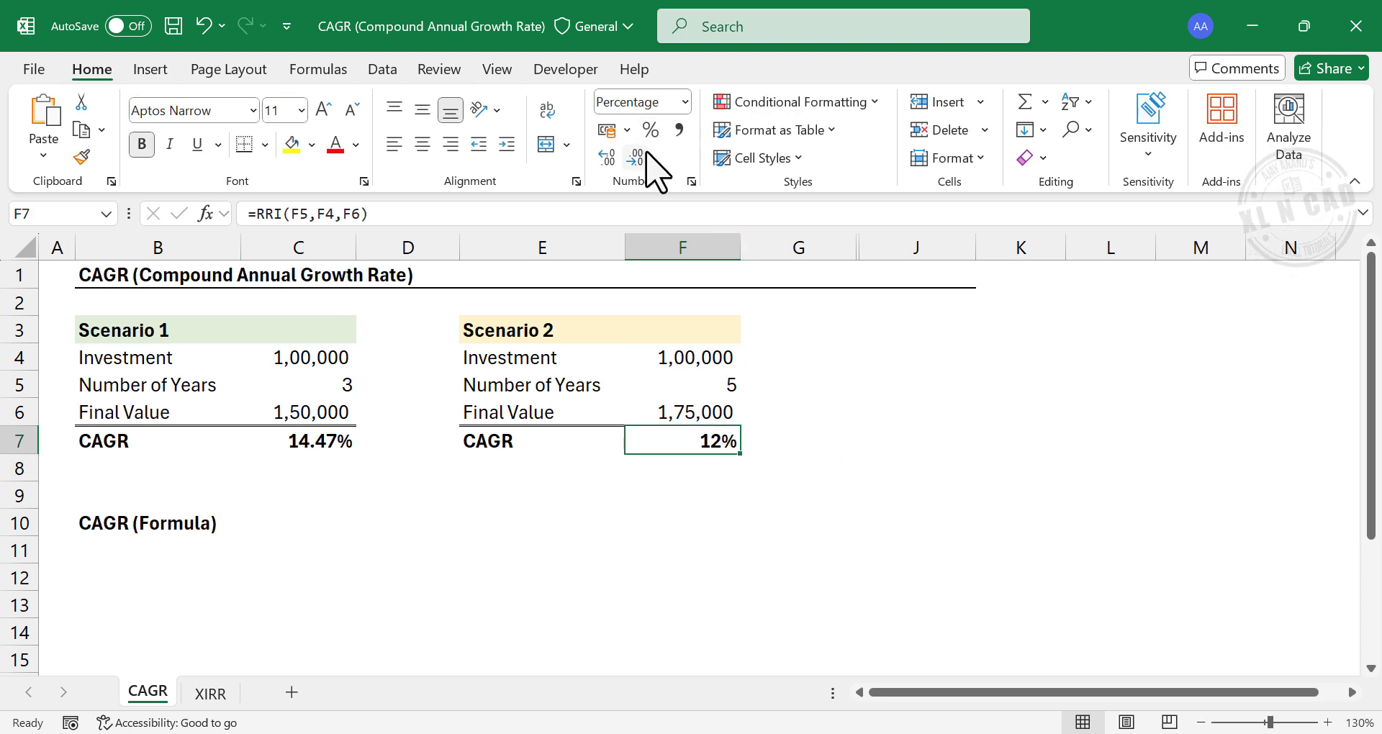
{"action": "left_click", "coordinate": [607, 156]}
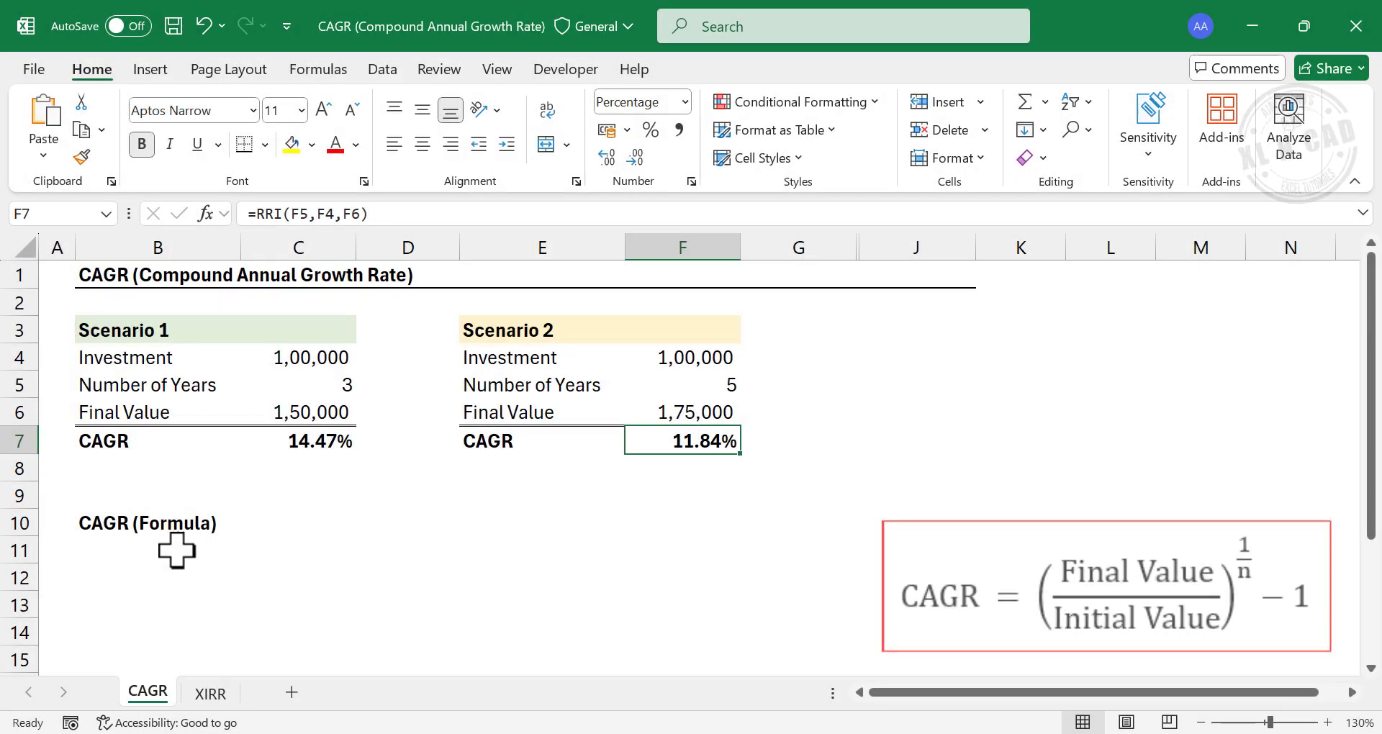
Enter the manual CAGR calculation for Scenario 1 in C10 as =(C6/C4)^(1/C5)-1.
{"action": "left_click", "coordinate": [317, 524]}
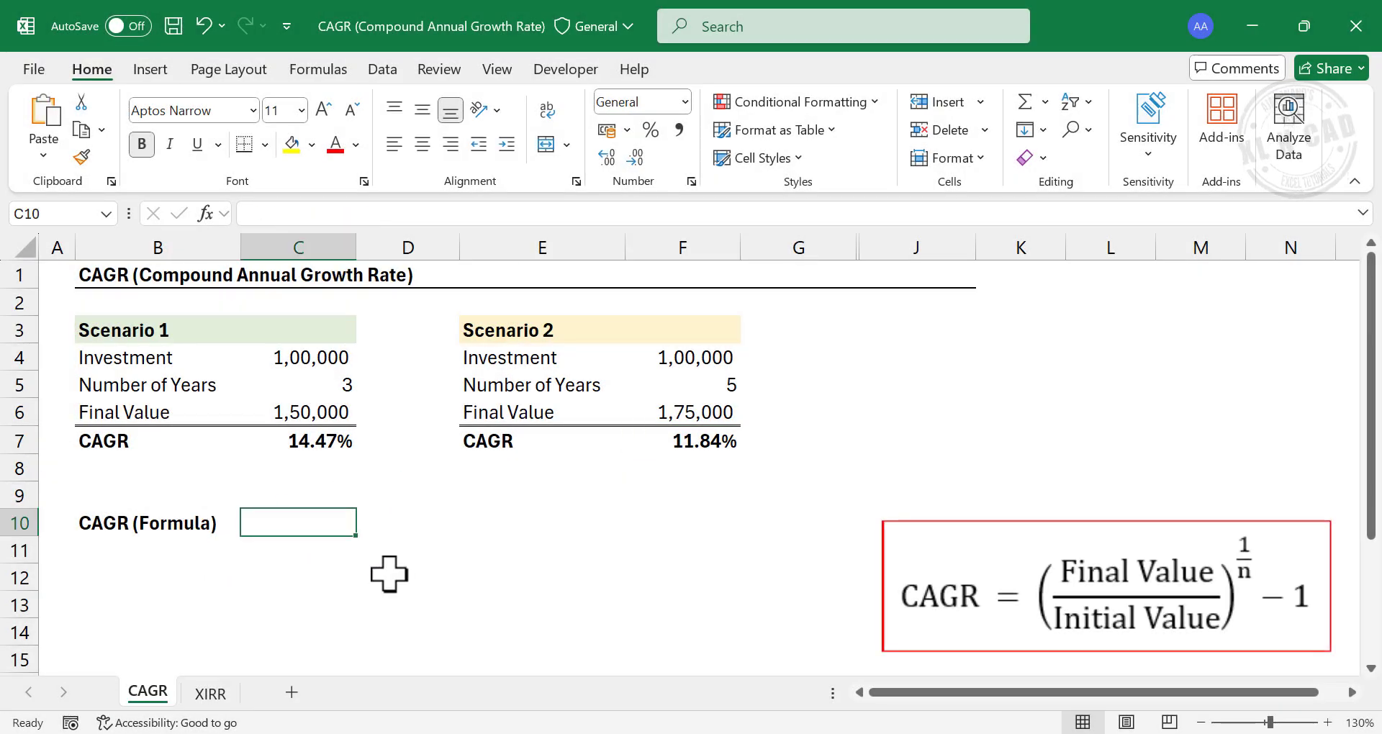
{"action": "type", "text": "=("}
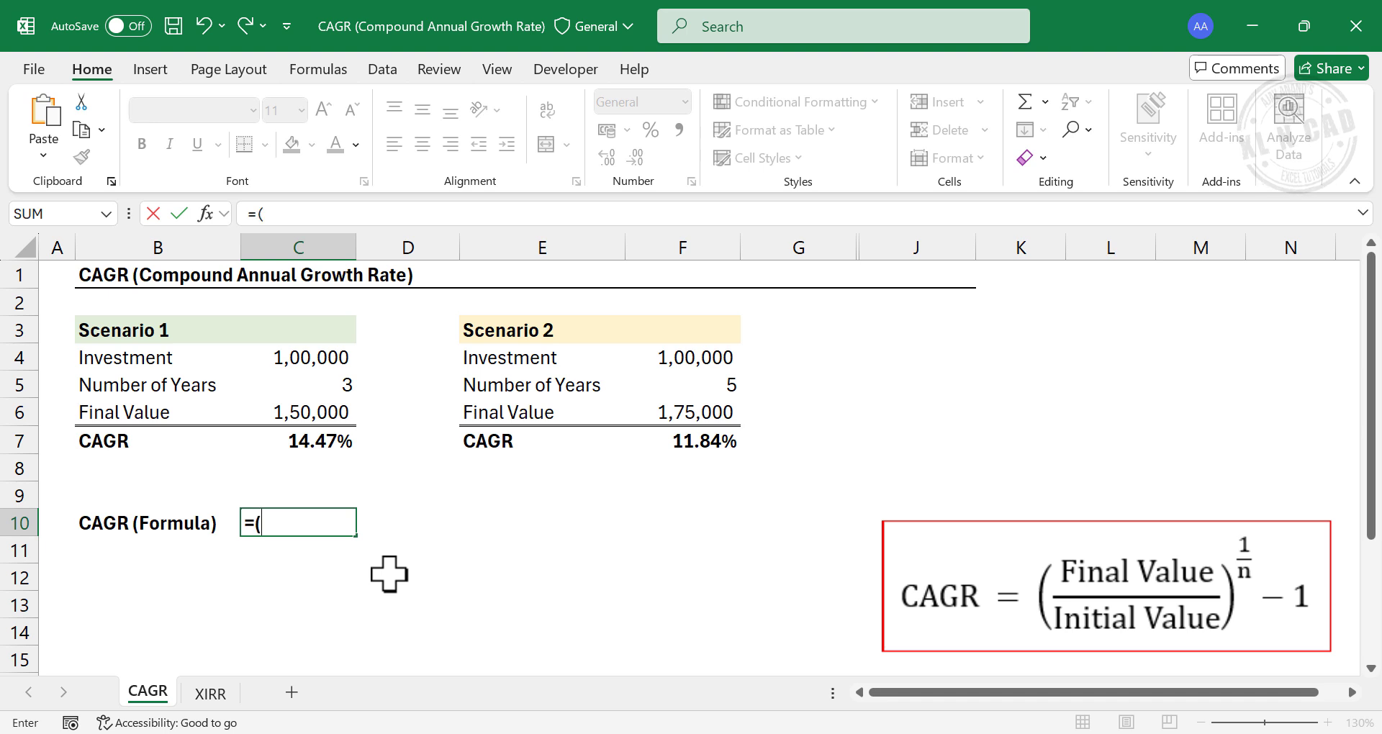
{"action": "left_click", "coordinate": [337, 413]}
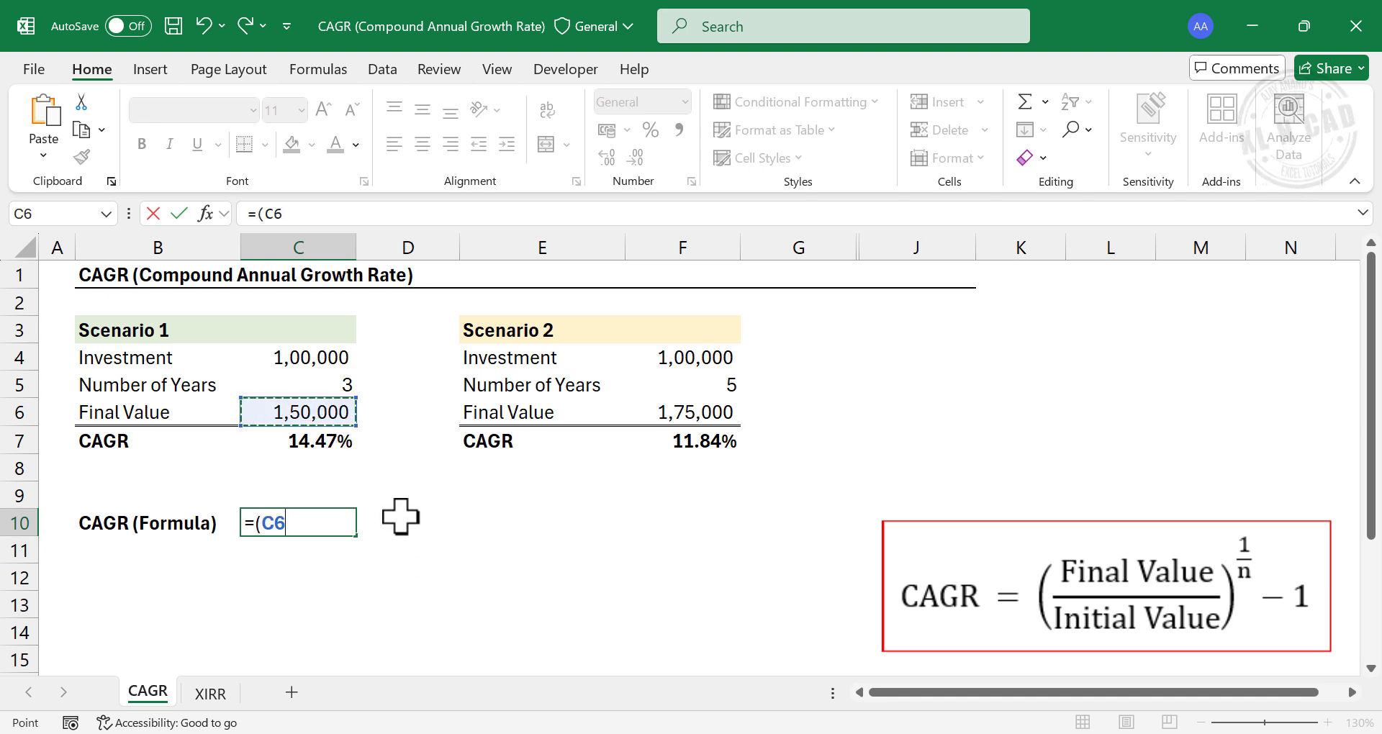
{"action": "type", "text": "/"}
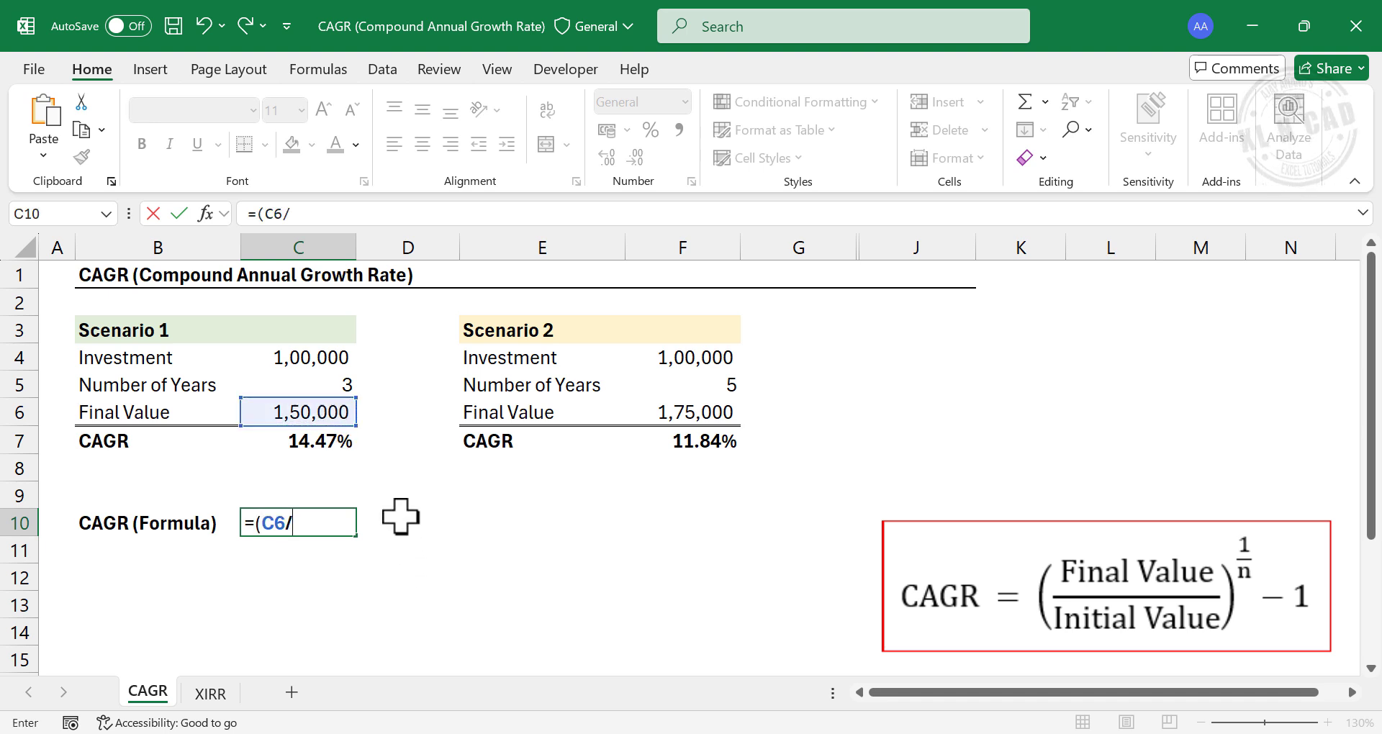
{"action": "left_click", "coordinate": [310, 359]}
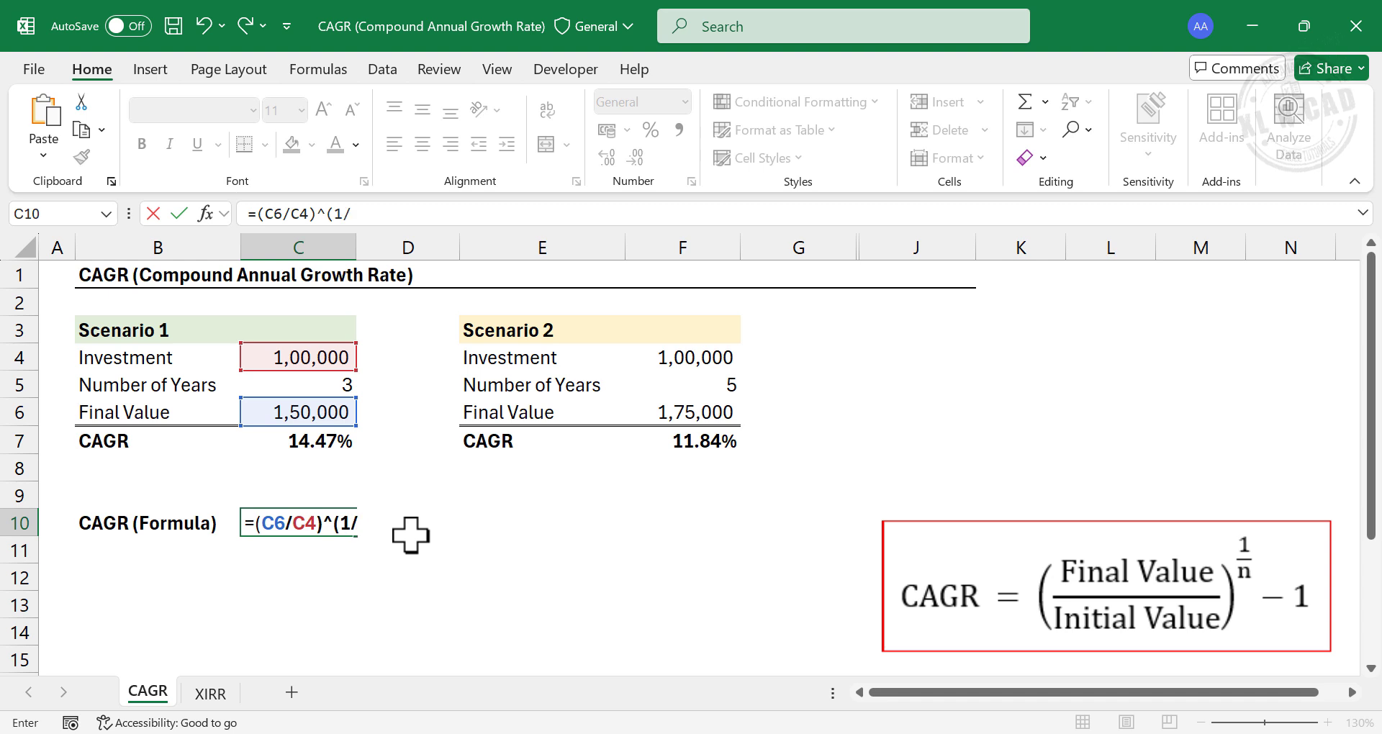
{"action": "type", "text": ")^(1/"}
{"action": "left_click", "coordinate": [330, 387]}
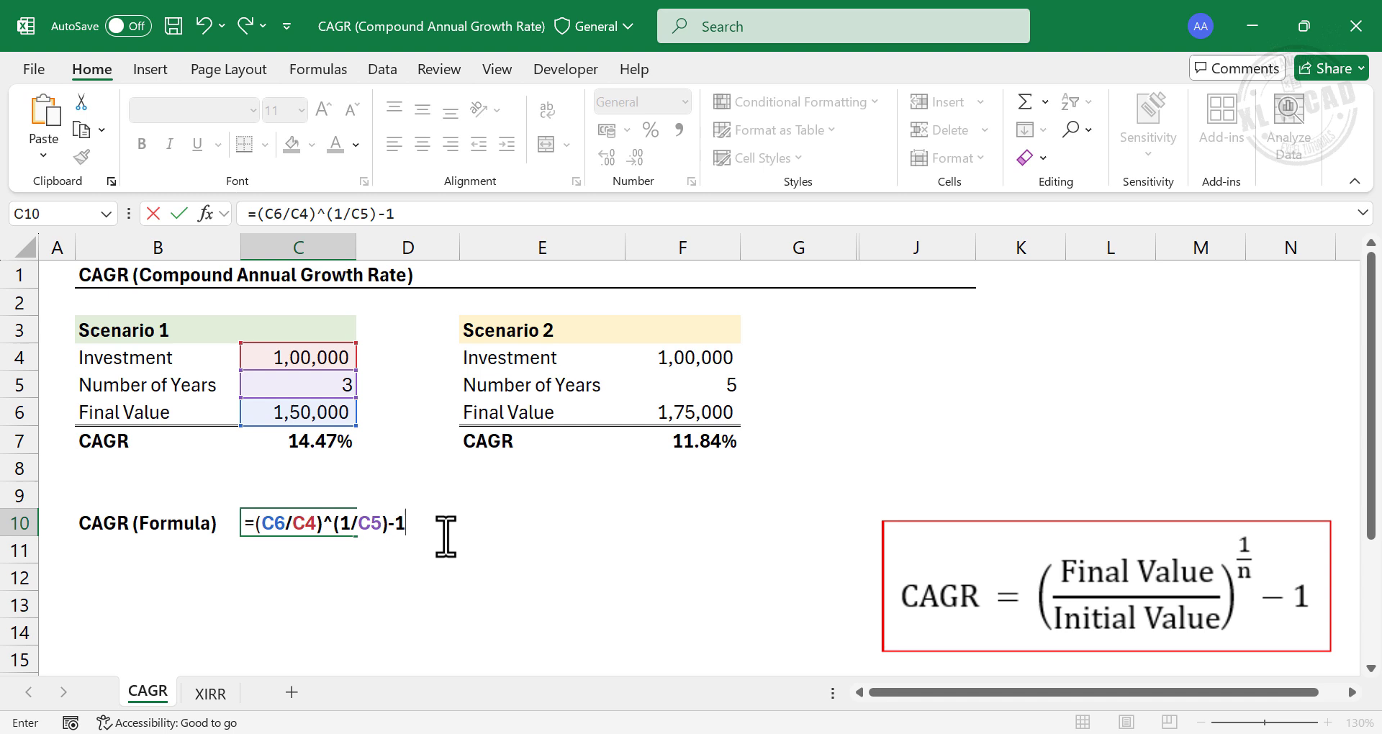
{"action": "key", "text": "Return"}
Format the manual CAGR result in C10 as a percentage with two decimal places.
{"action": "left_click", "coordinate": [318, 520]}
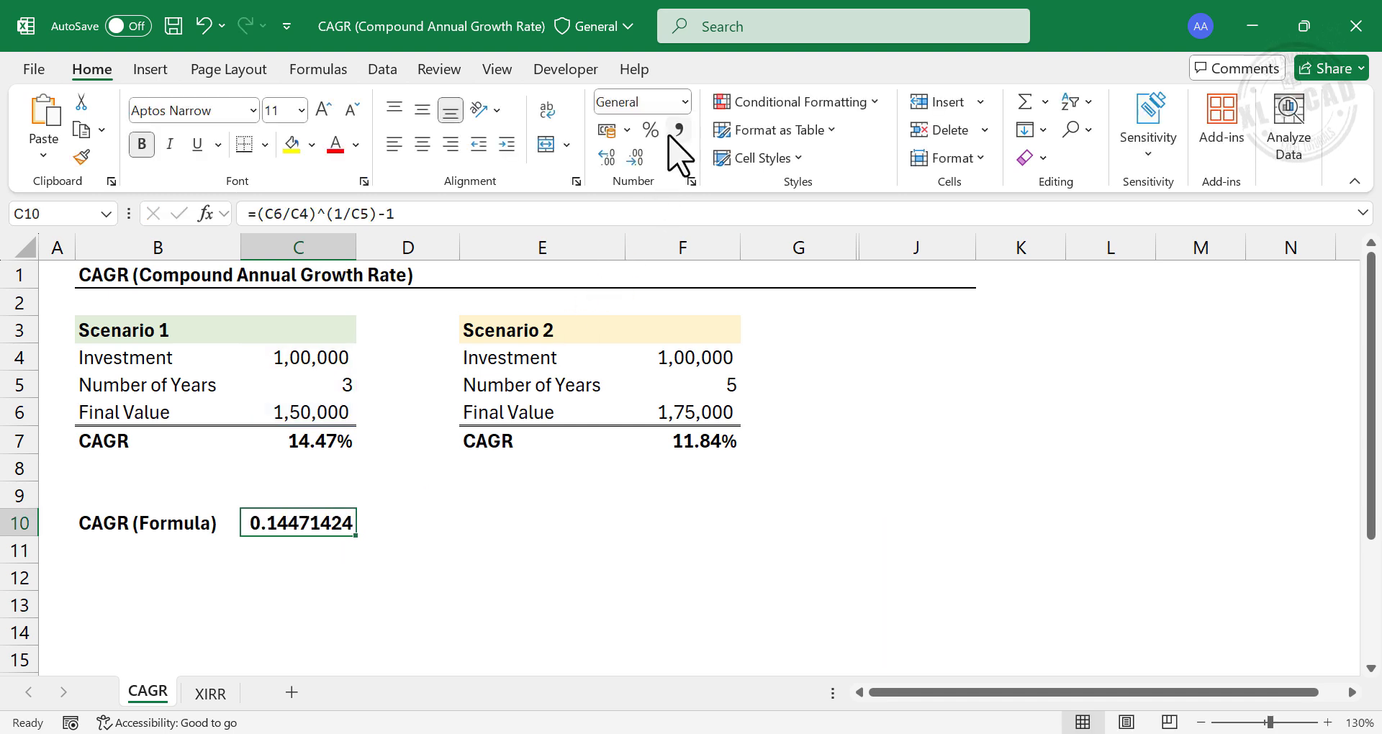
{"action": "left_click", "coordinate": [651, 129]}
{"action": "left_click", "coordinate": [607, 157]}
{"action": "left_click", "coordinate": [607, 157]}
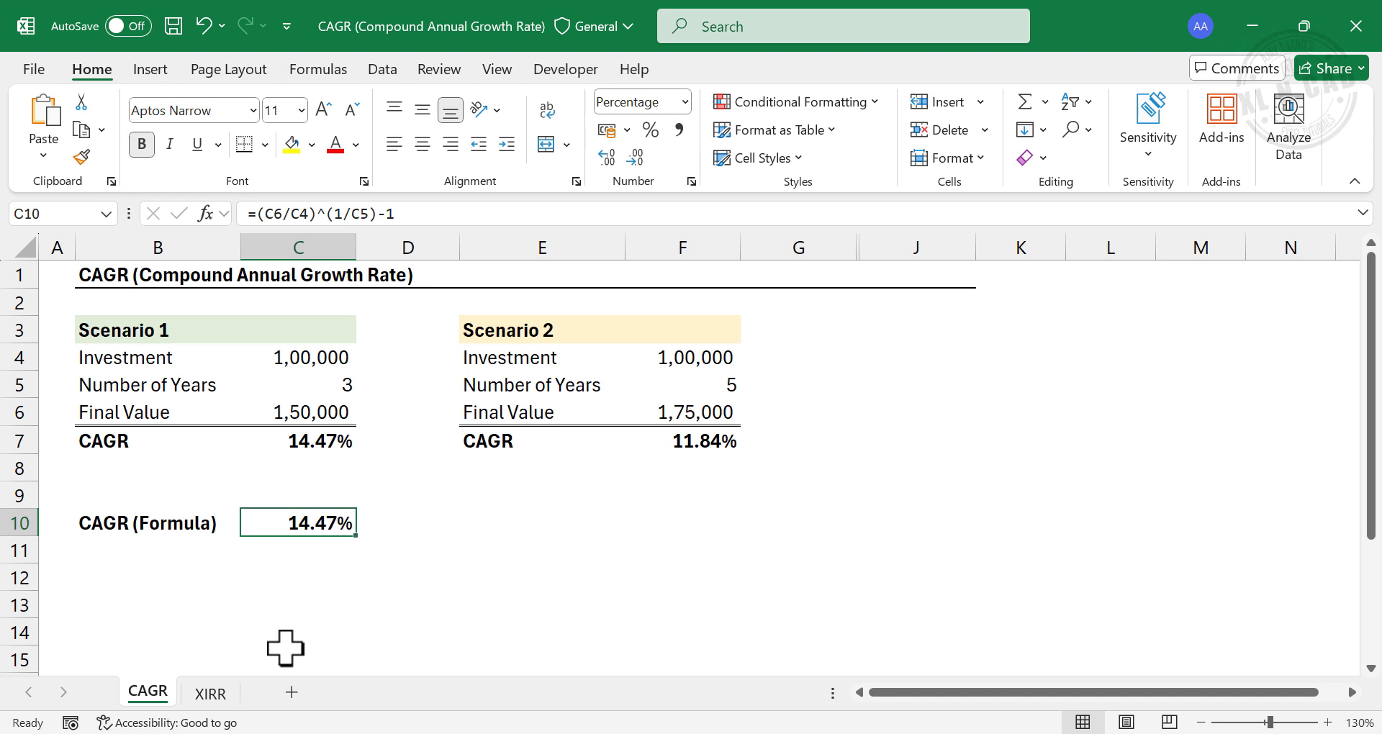
Switch to the XIRR worksheet with the dated investment amounts.
{"action": "left_click", "coordinate": [210, 694]}
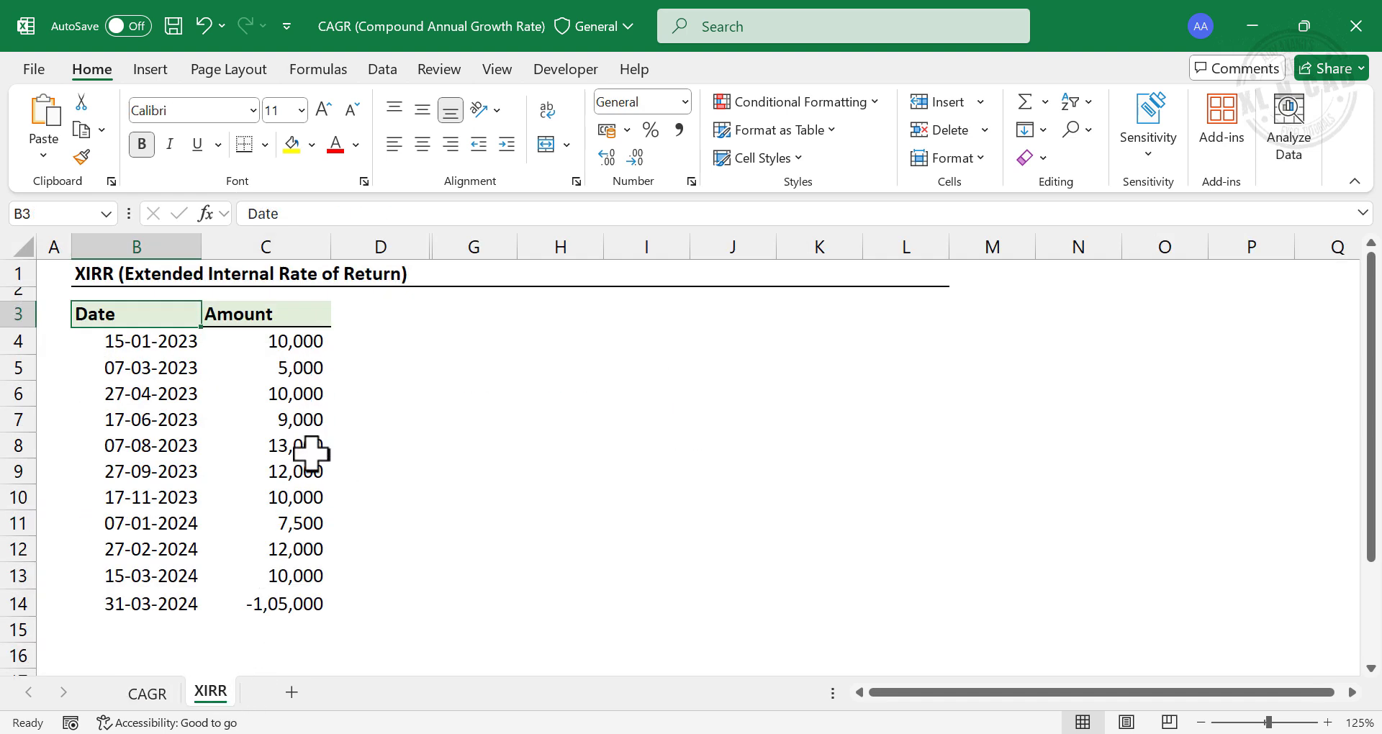